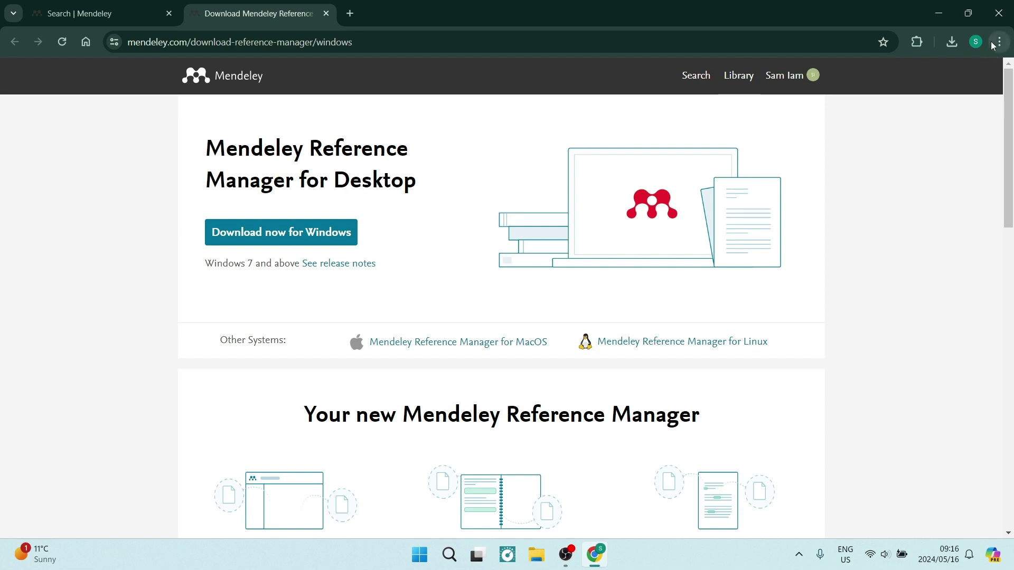
Run the downloaded Mendeley installer and install it for the current user only ('Only for me').
{"action": "left_click", "coordinate": [956, 39]}
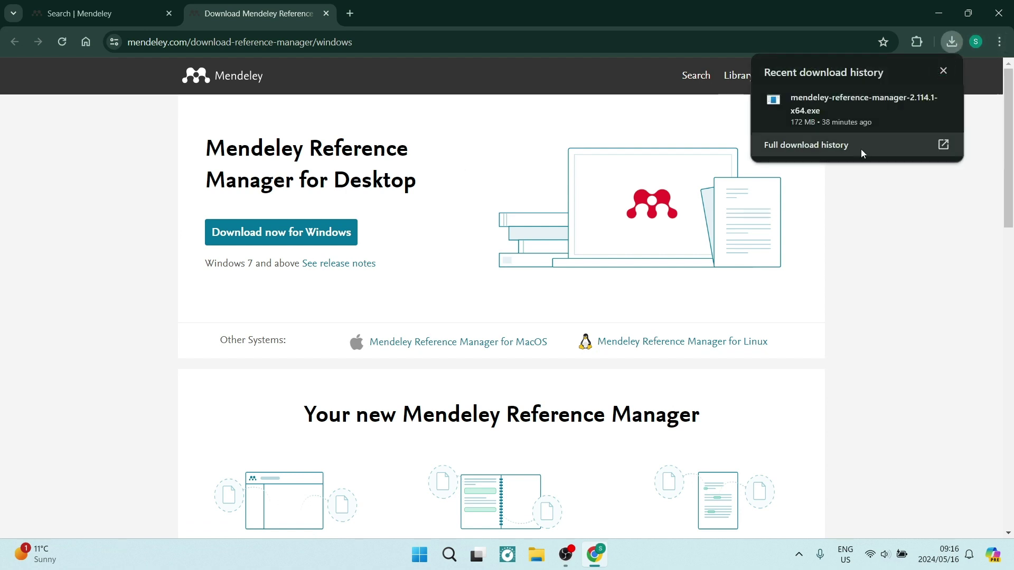
{"action": "left_click", "coordinate": [867, 106]}
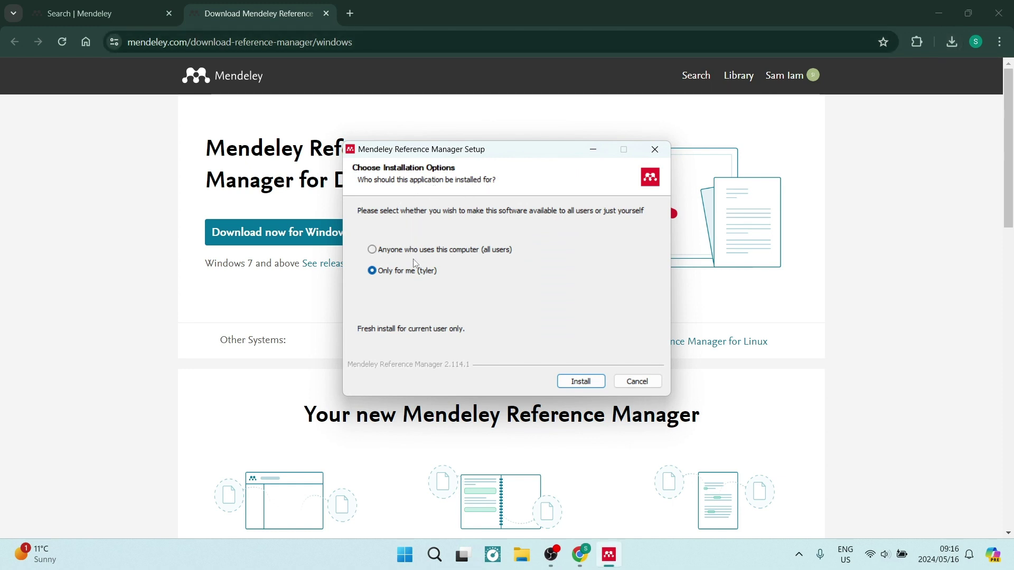
{"action": "left_click", "coordinate": [579, 382]}
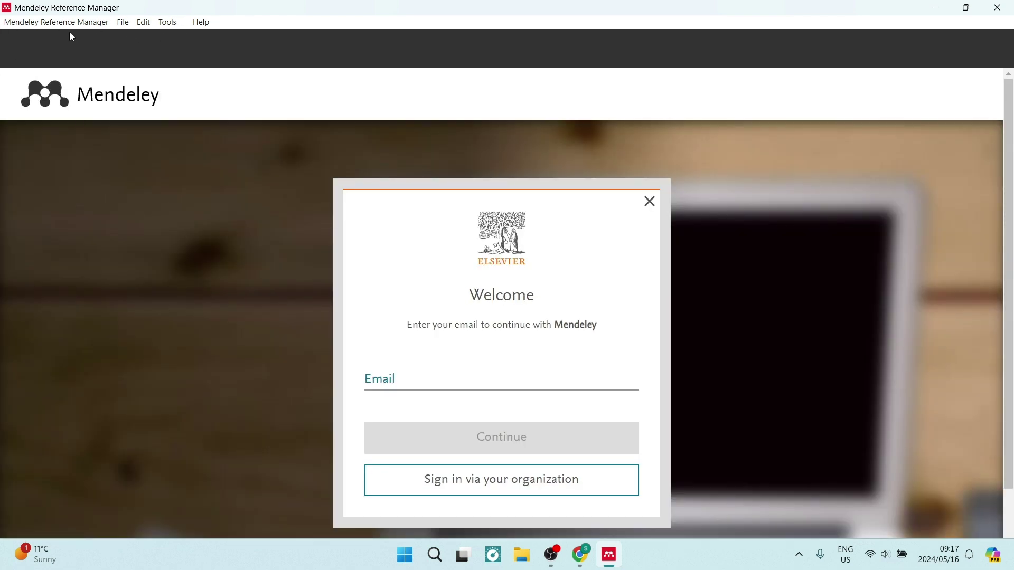
Sign in with the account email, then choose Tools > Install Mendeley Web Importer.
{"action": "left_click", "coordinate": [518, 383]}
{"action": "type", "text": "s"}
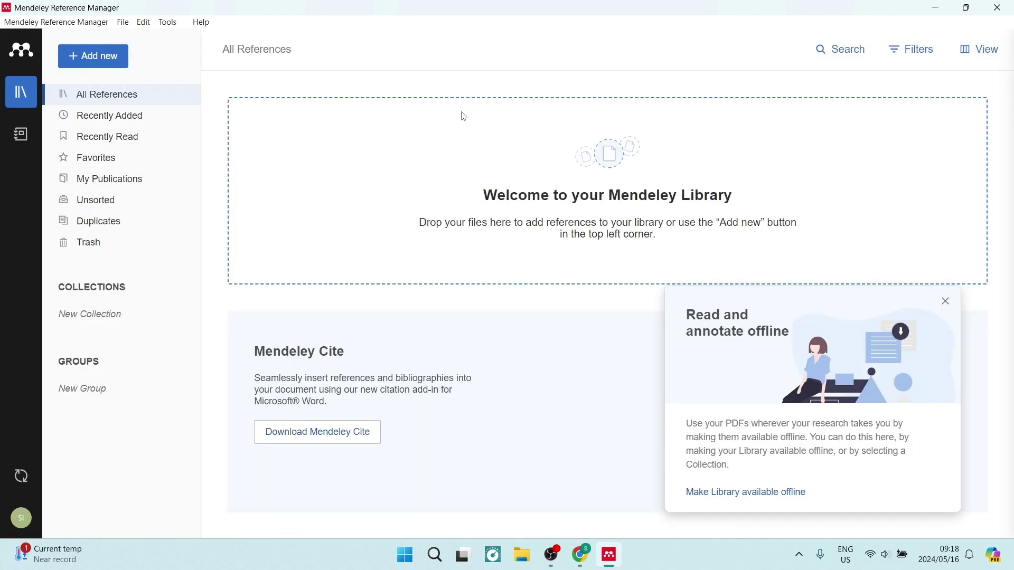
{"action": "left_click", "coordinate": [168, 24]}
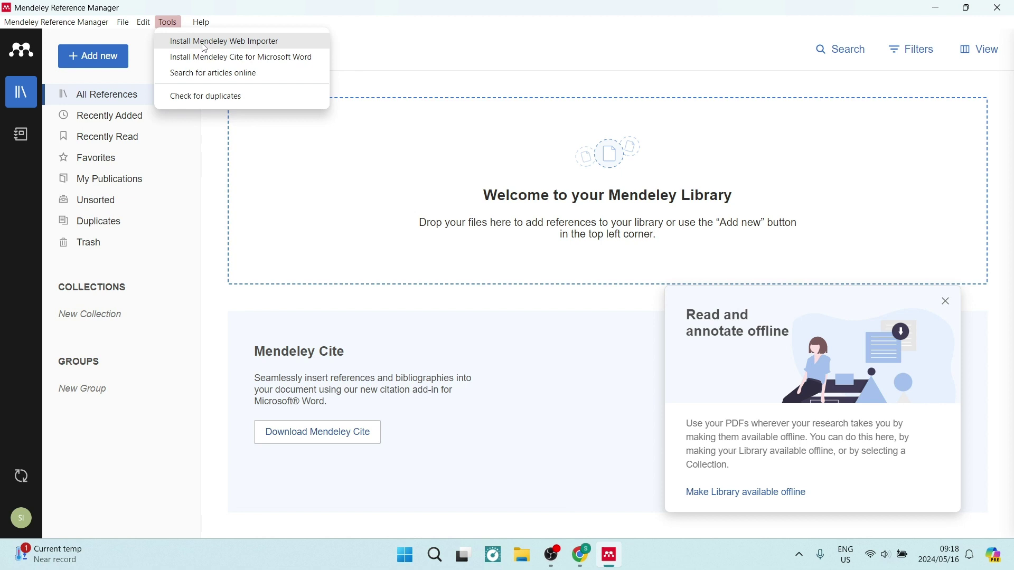
{"action": "left_click", "coordinate": [246, 42]}
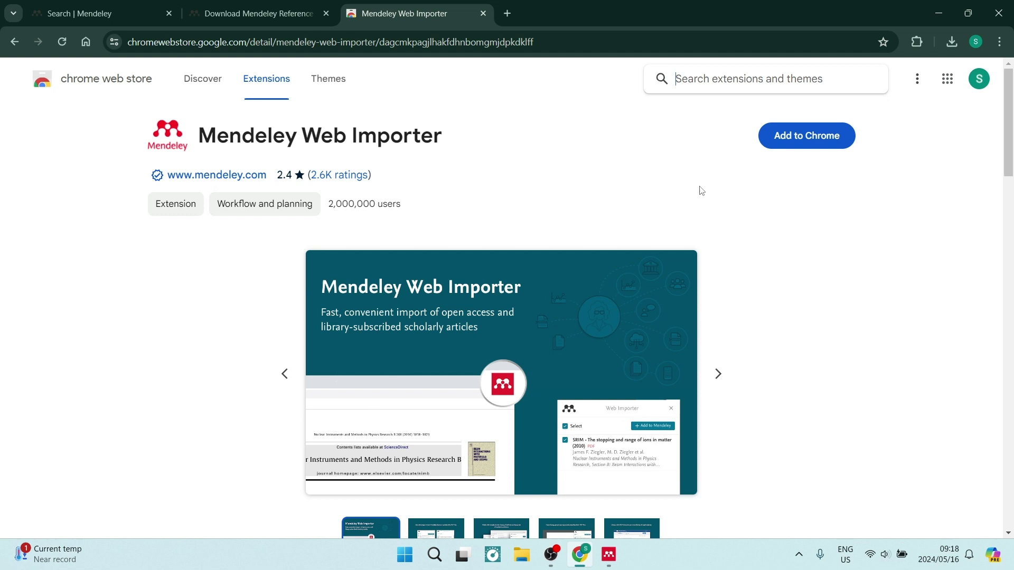
Add the Mendeley Web Importer extension to Chrome and confirm it finished downloading.
{"action": "left_click", "coordinate": [794, 141]}
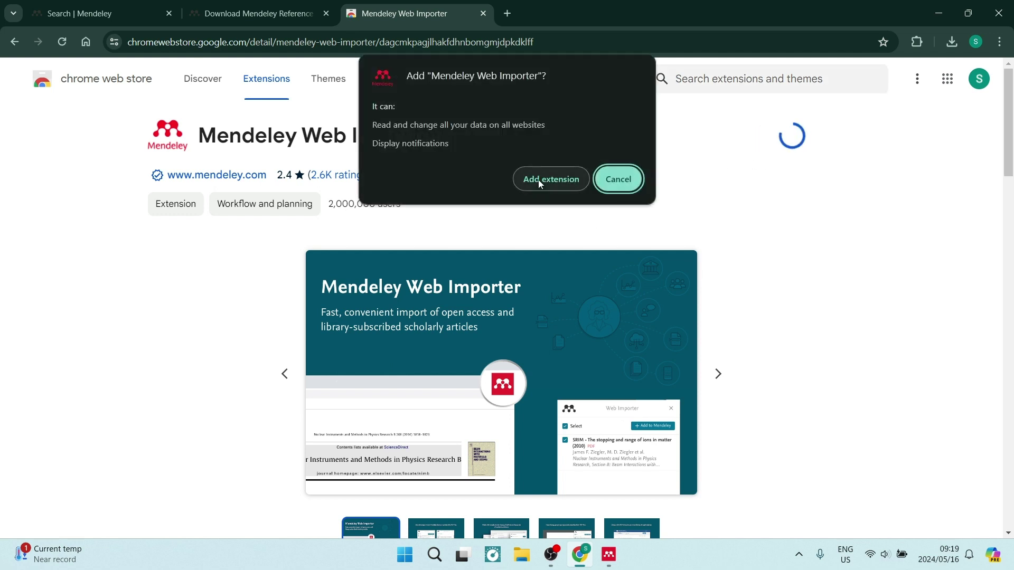
{"action": "left_click", "coordinate": [538, 179]}
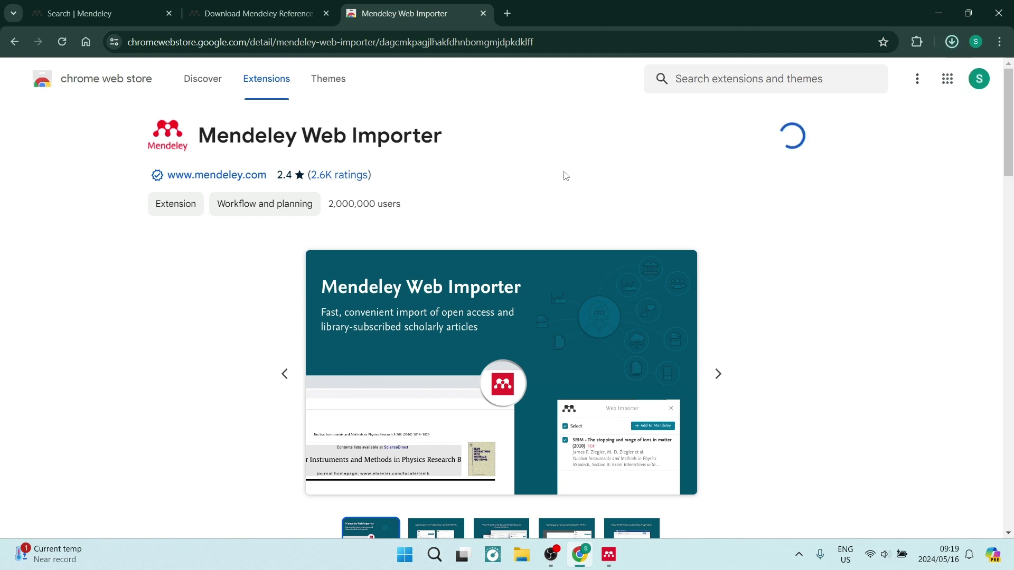
{"action": "left_click", "coordinate": [952, 42]}
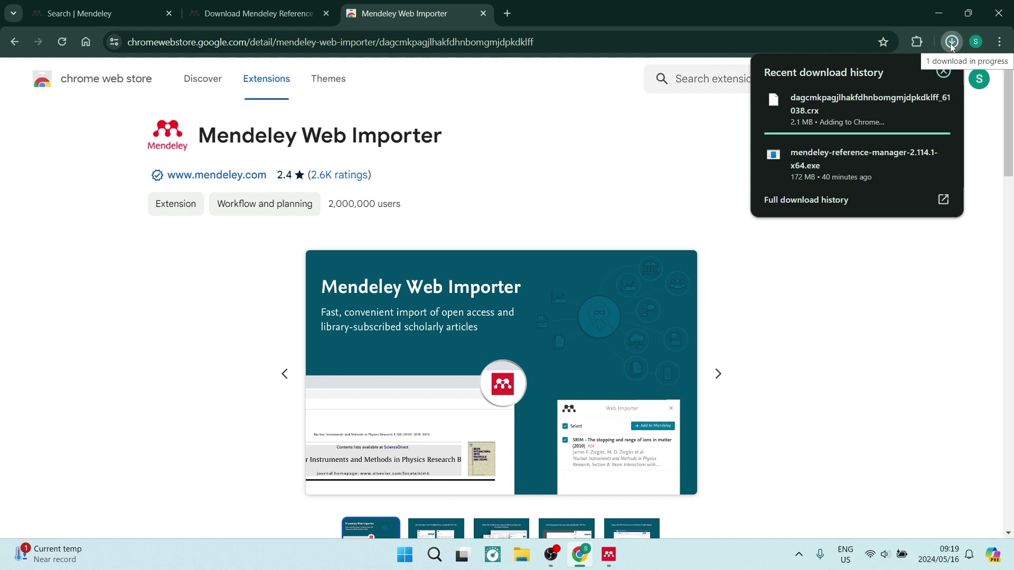
{"action": "left_click", "coordinate": [952, 45]}
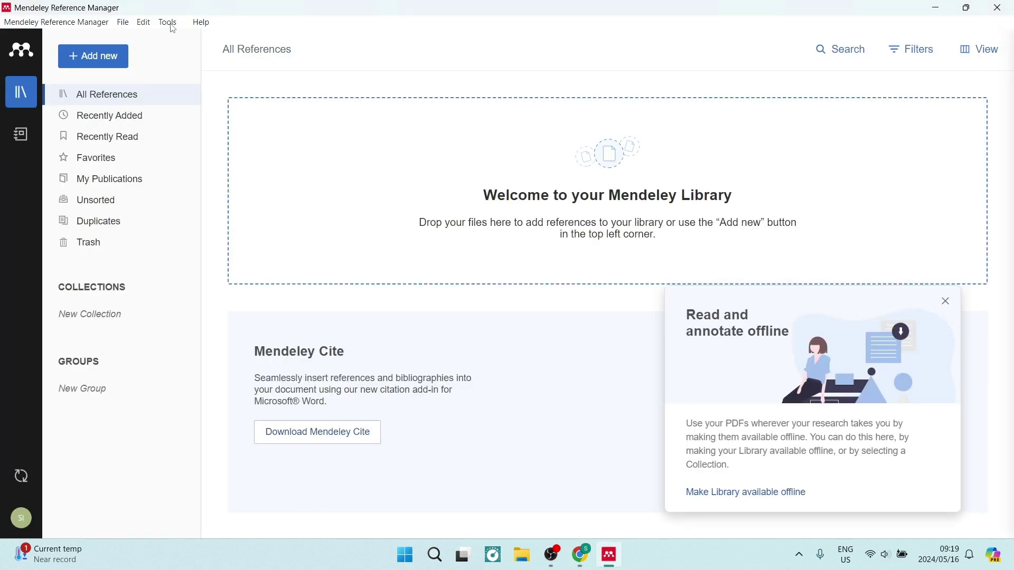
Choose Tools > Install Mendeley Cite for Microsoft Word.
{"action": "left_click", "coordinate": [168, 23]}
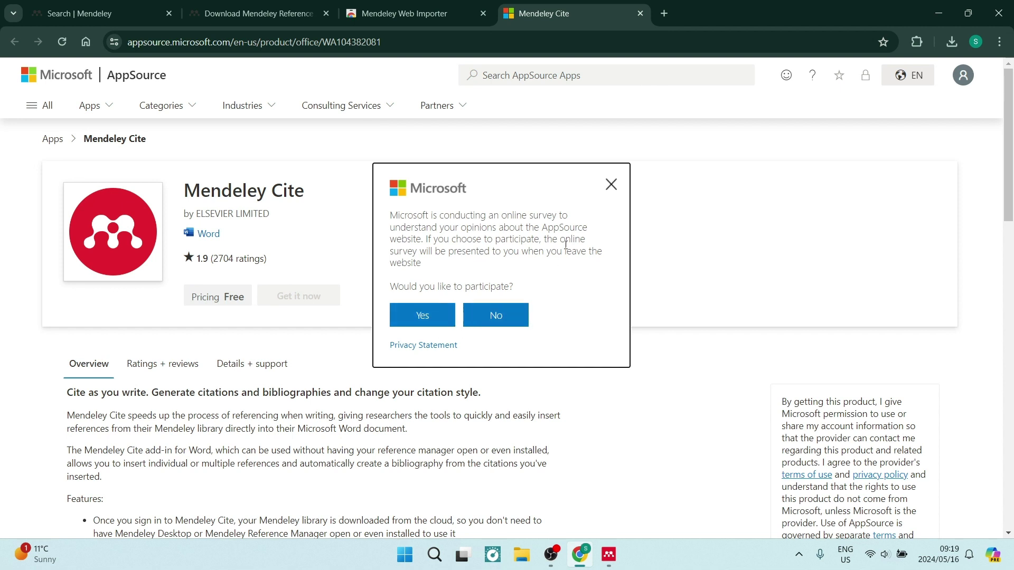
Dismiss the survey, get Mendeley Cite, and sign in with the saved Microsoft account email.
{"action": "left_click", "coordinate": [611, 184]}
{"action": "left_click", "coordinate": [308, 297]}
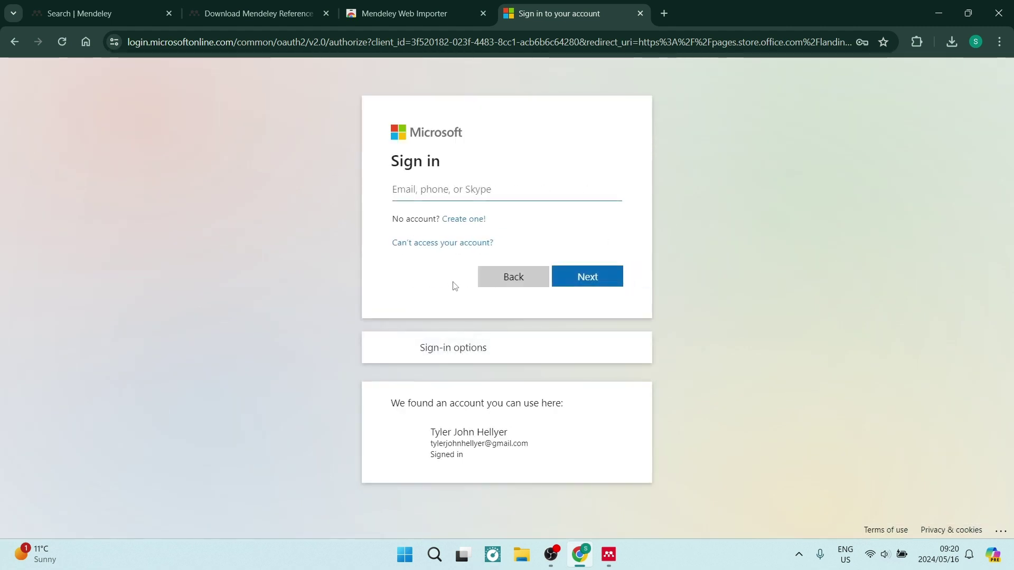
{"action": "left_click", "coordinate": [440, 195]}
{"action": "type", "text": "ty"}
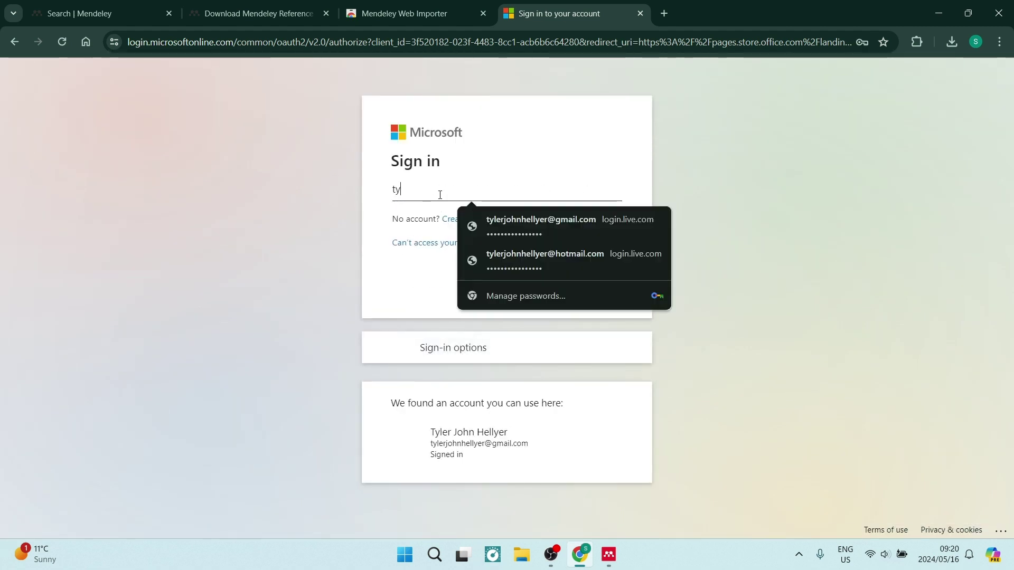
{"action": "left_click", "coordinate": [507, 219]}
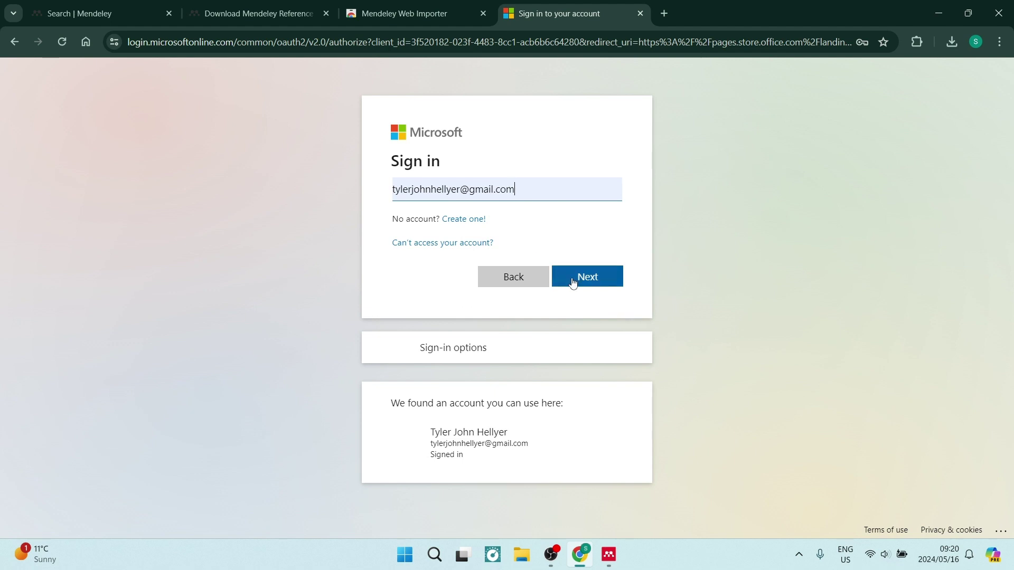
{"action": "left_click", "coordinate": [572, 279]}
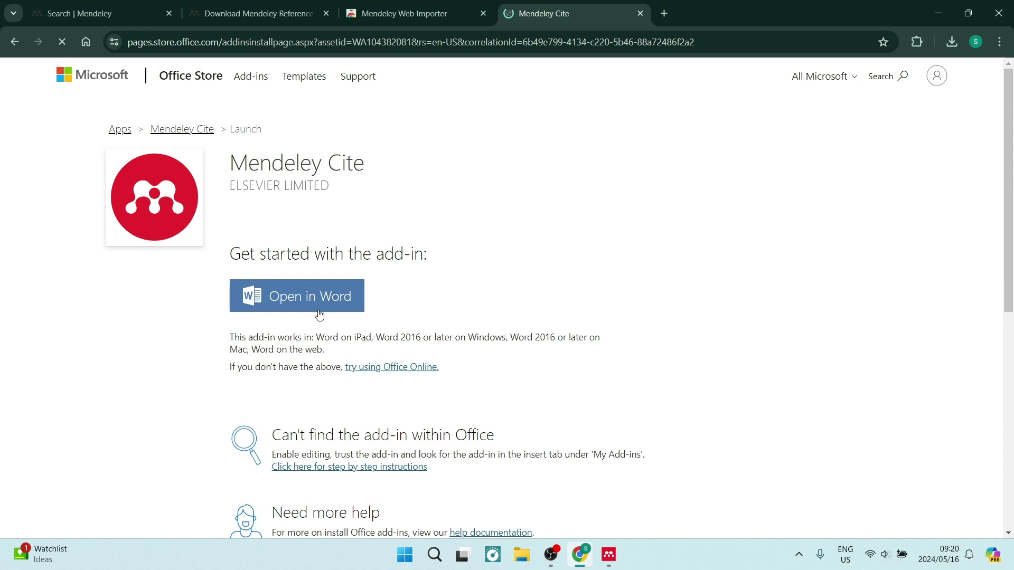
Open Mendeley Cite in Word, sign in with Get started, and open the Mendeley web library.
{"action": "left_click", "coordinate": [303, 311]}
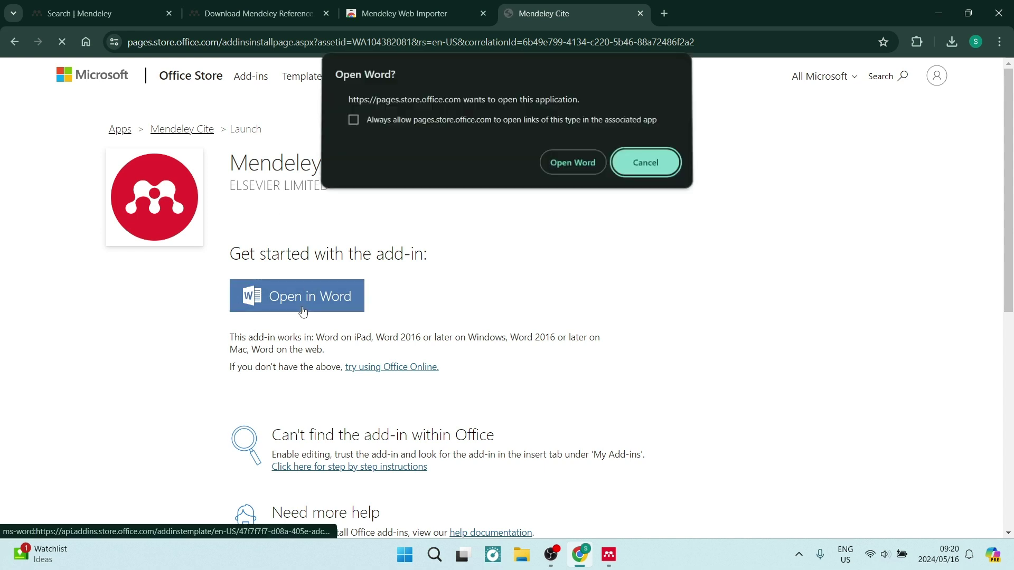
{"action": "left_click", "coordinate": [563, 165]}
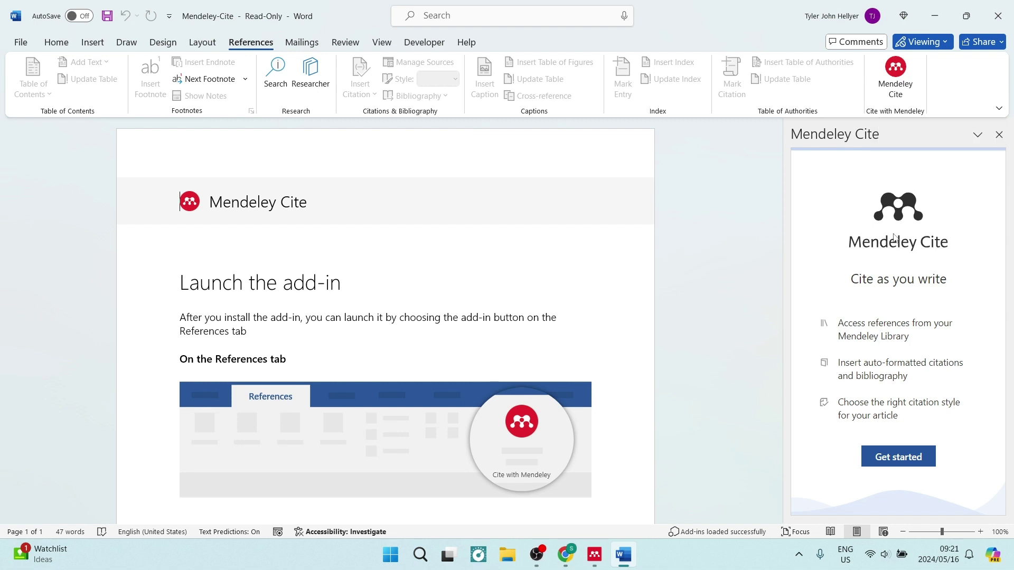
{"action": "left_click", "coordinate": [898, 456]}
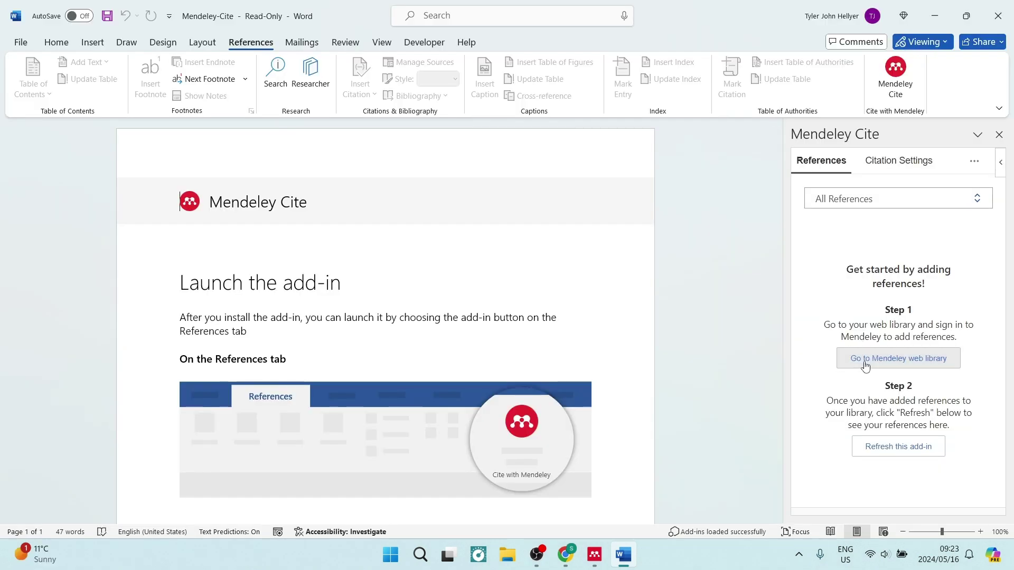
{"action": "left_click", "coordinate": [865, 365]}
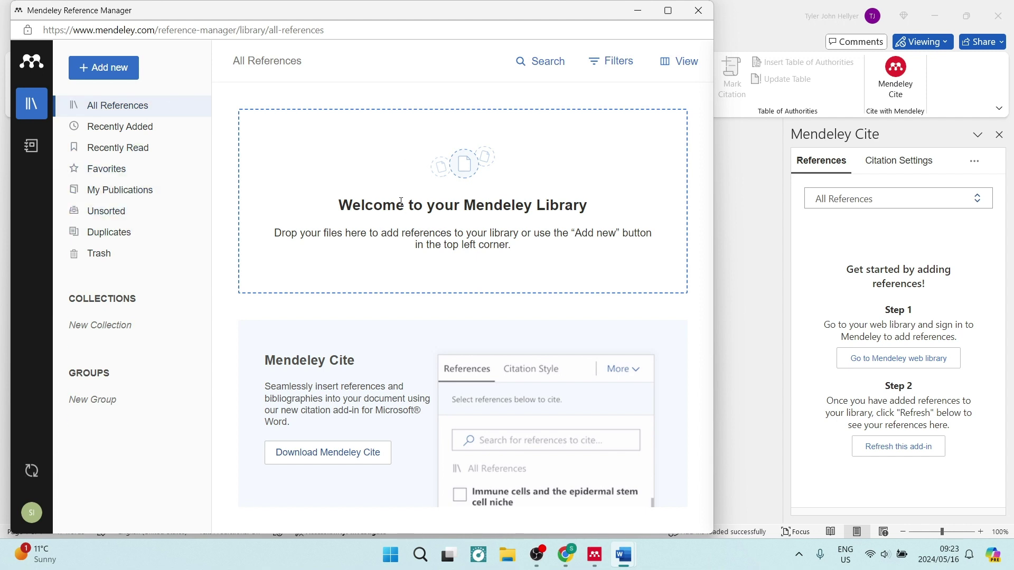
Import a document from the Downloads folder into the web library via Add new > Import file(s).
{"action": "left_click", "coordinate": [112, 77]}
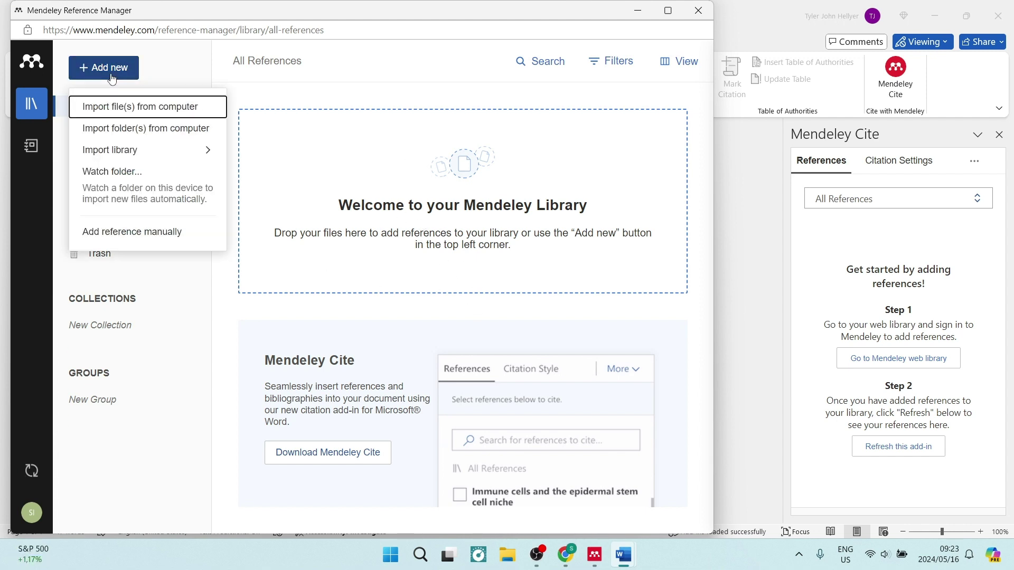
{"action": "left_click", "coordinate": [108, 107]}
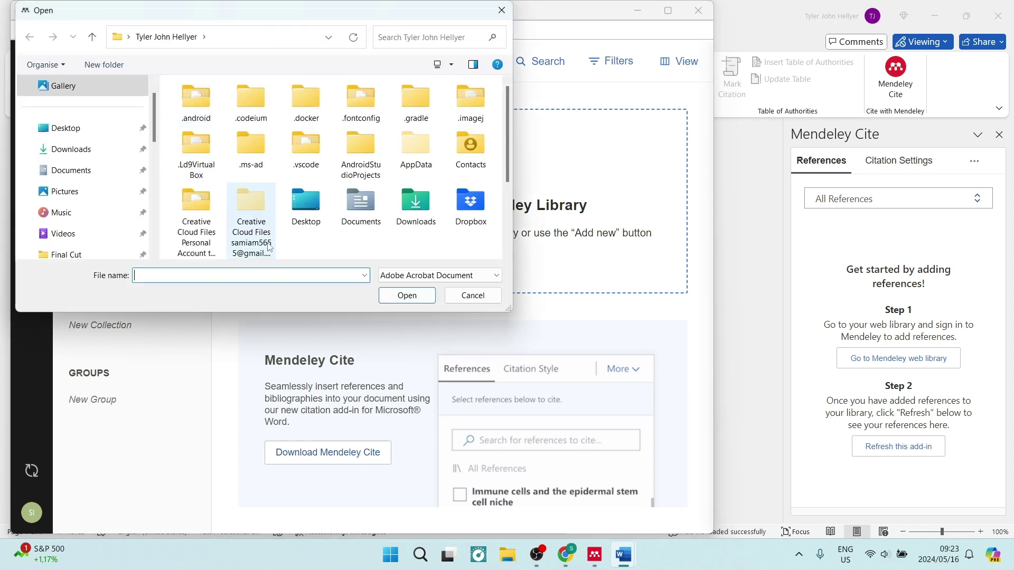
{"action": "double_click", "coordinate": [252, 202]}
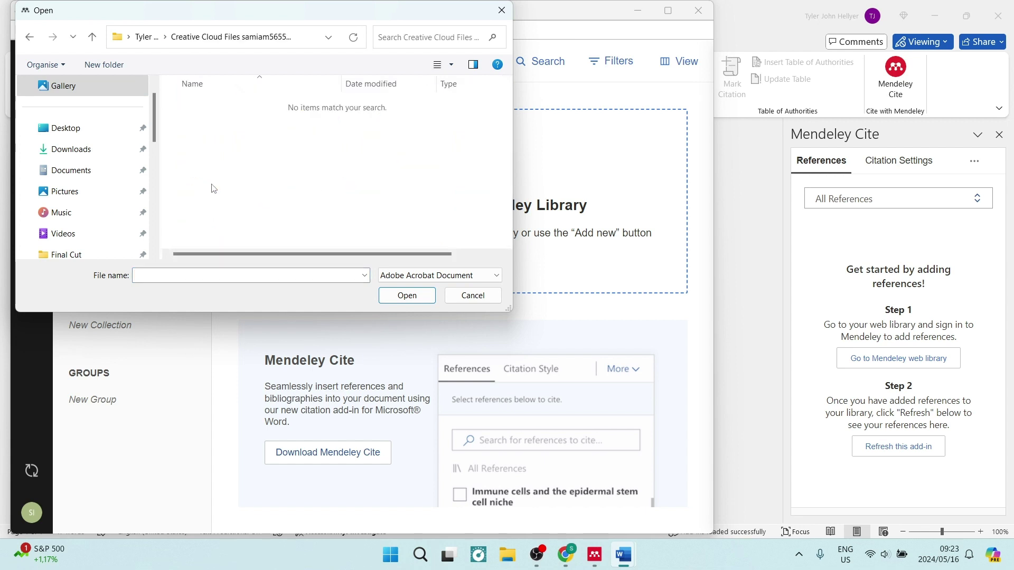
{"action": "left_click", "coordinate": [79, 153]}
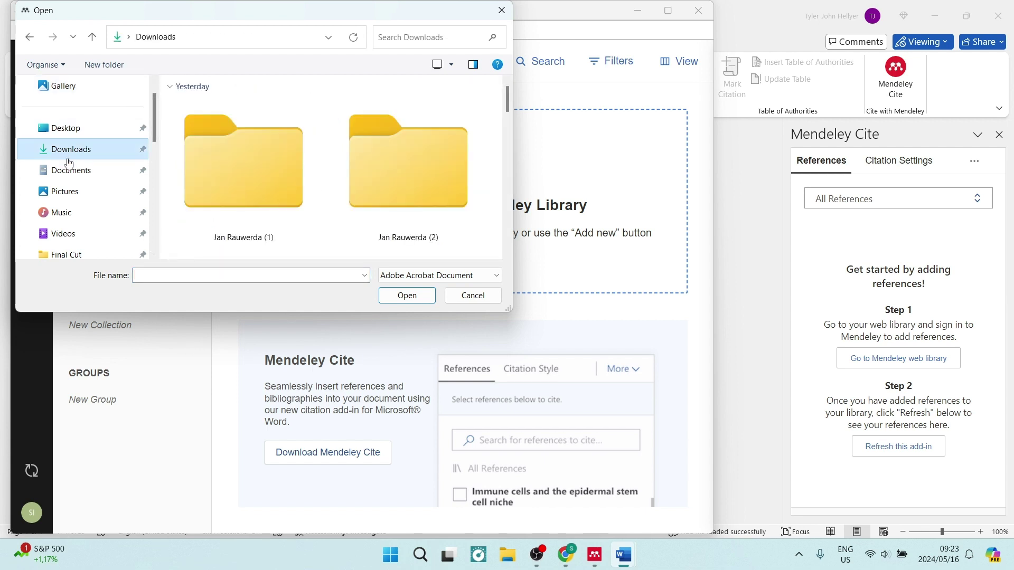
{"action": "scroll", "coordinate": [282, 180], "scroll_direction": "down", "scroll_amount": 2}
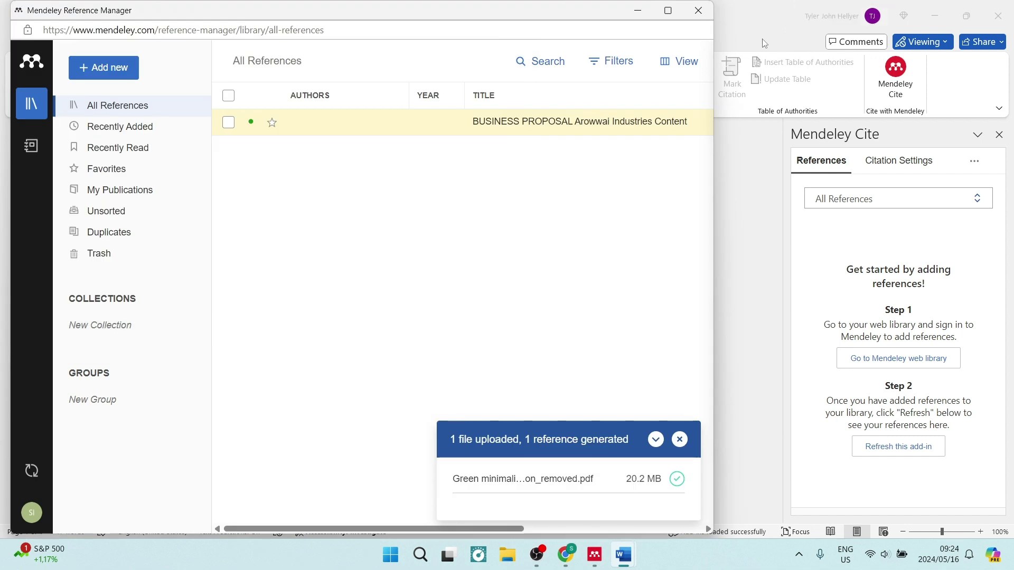
{"action": "left_click", "coordinate": [762, 39]}
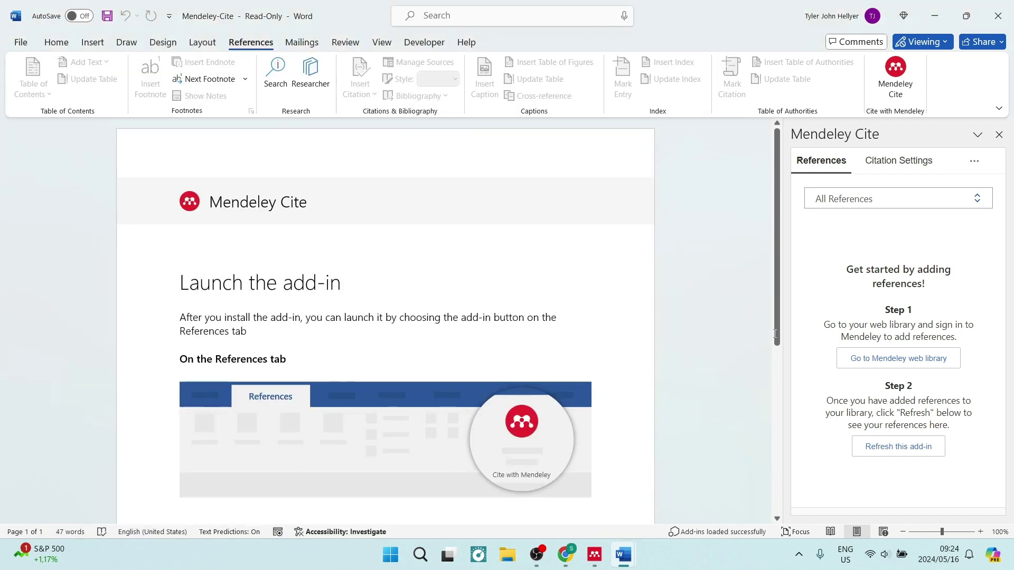
Refresh the Mendeley Cite add-in to list the new reference.
{"action": "left_click", "coordinate": [876, 448]}
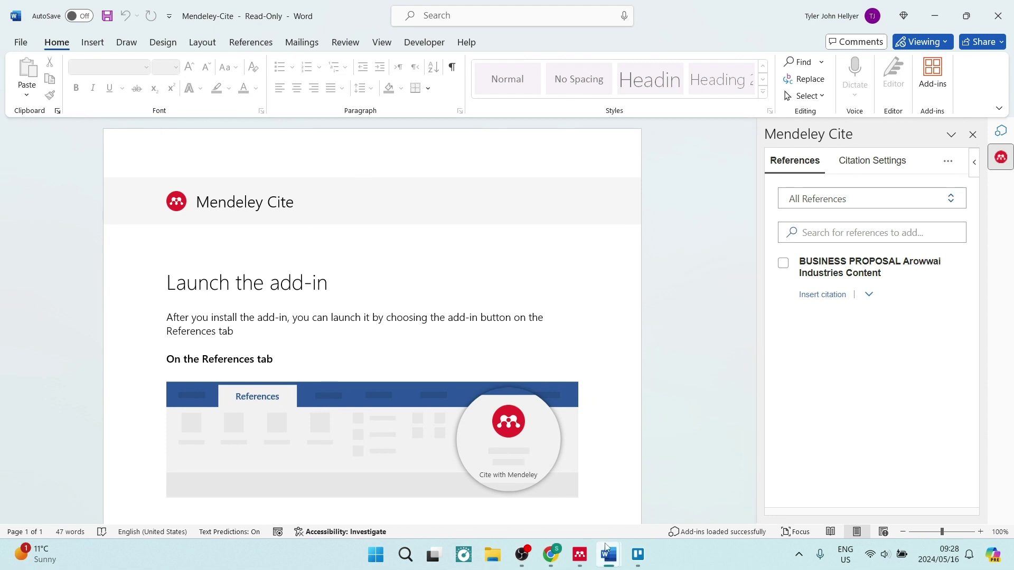
In the Channel Header document, insert a citation of BUSINESS PROPOSAL Arowwai Industries Content after the paragraph.
{"action": "mouse_move", "coordinate": [609, 554]}
{"action": "left_click", "coordinate": [680, 494]}
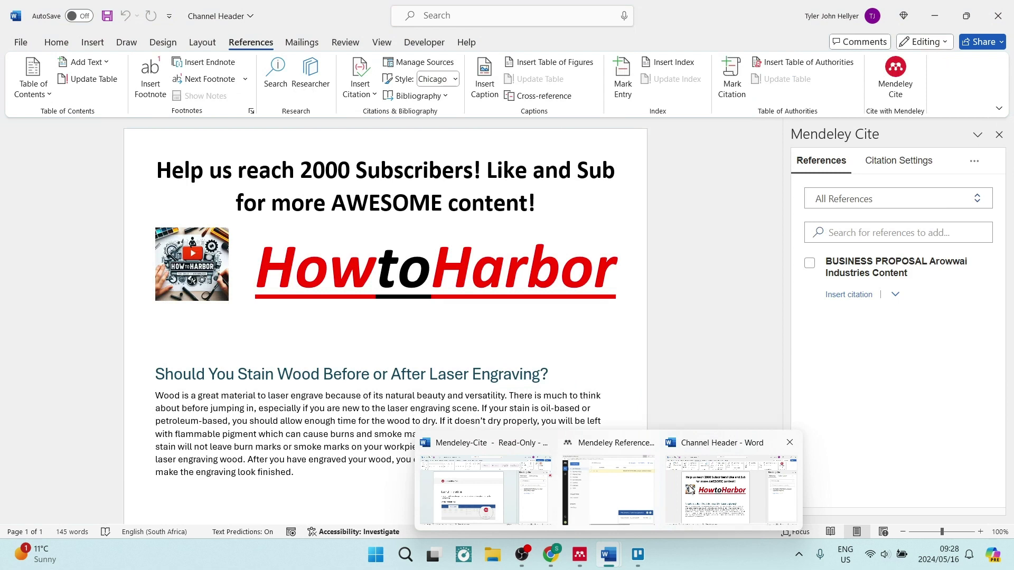
{"action": "scroll", "coordinate": [442, 344], "scroll_direction": "down", "scroll_amount": 2}
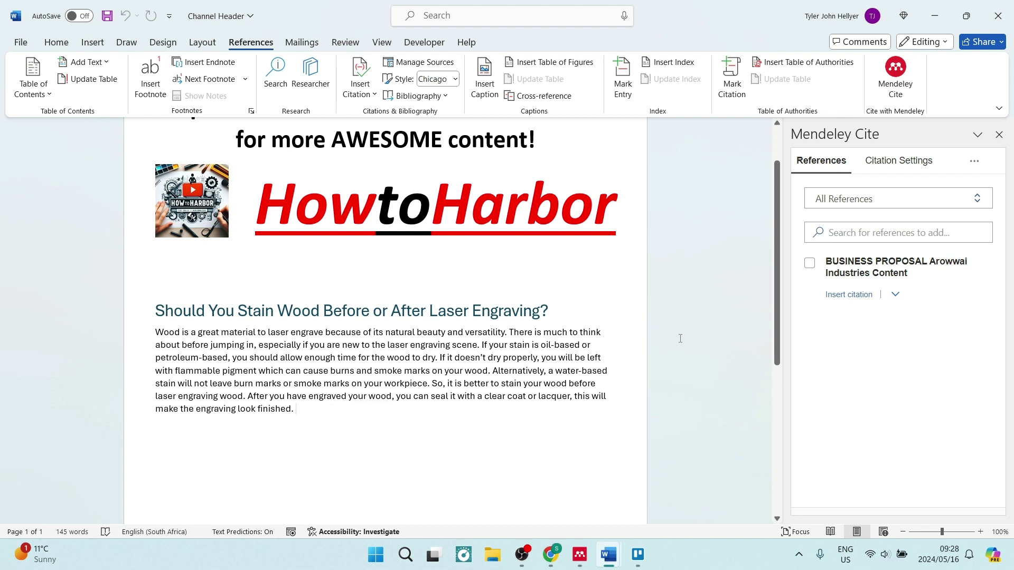
{"action": "left_click", "coordinate": [809, 264]}
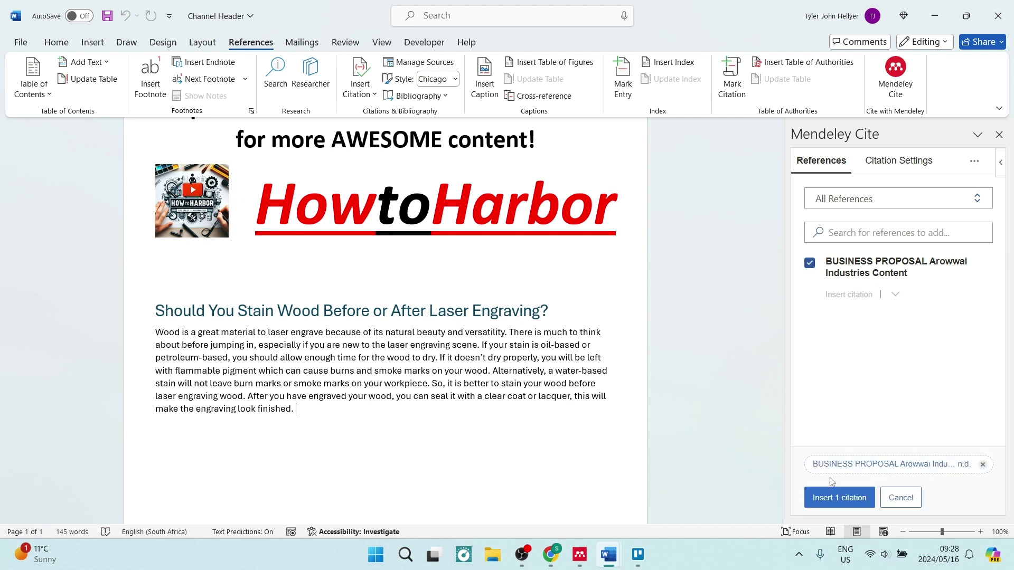
{"action": "left_click", "coordinate": [834, 497]}
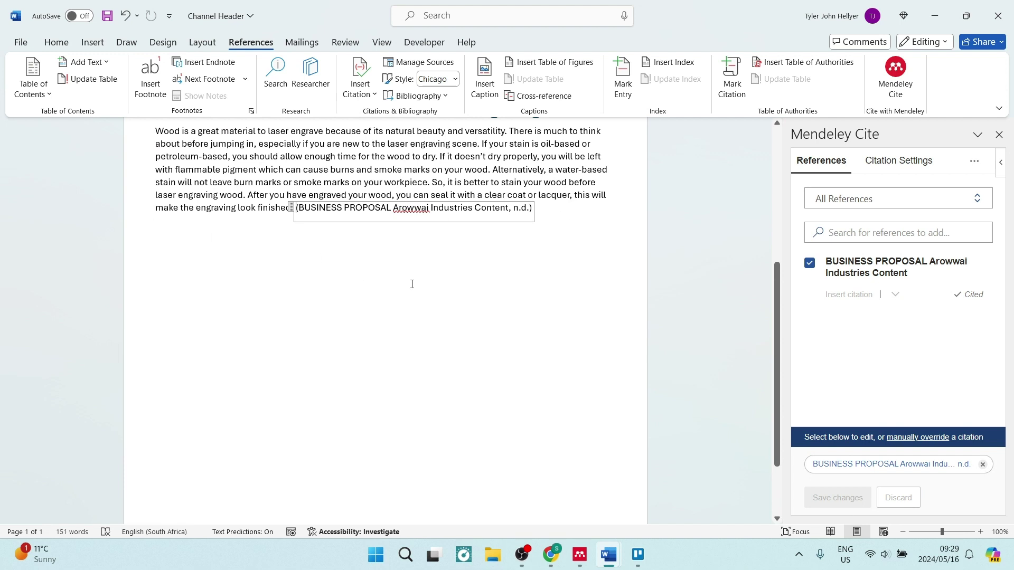
{"action": "scroll", "coordinate": [412, 285], "scroll_direction": "up", "scroll_amount": 5}
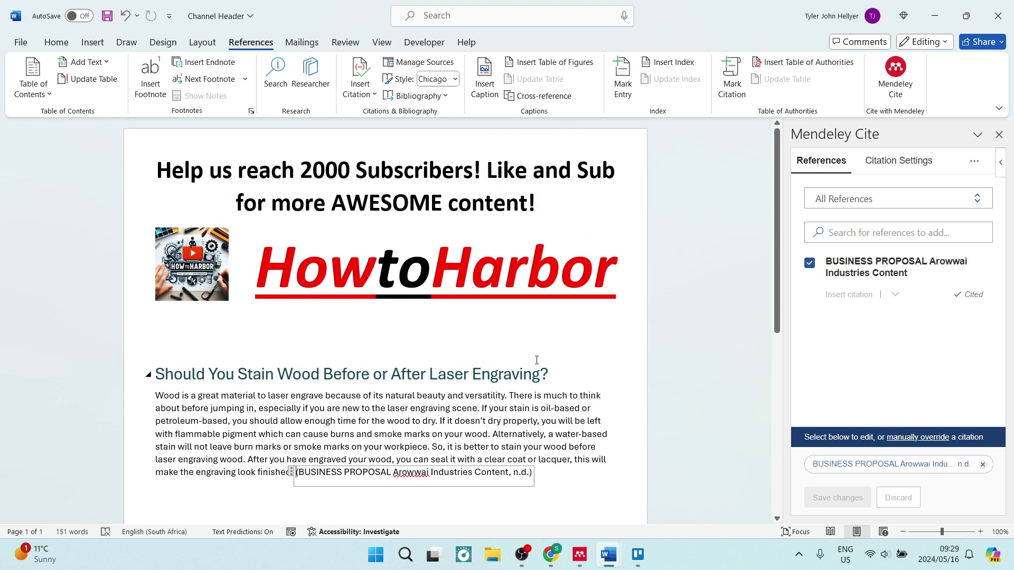